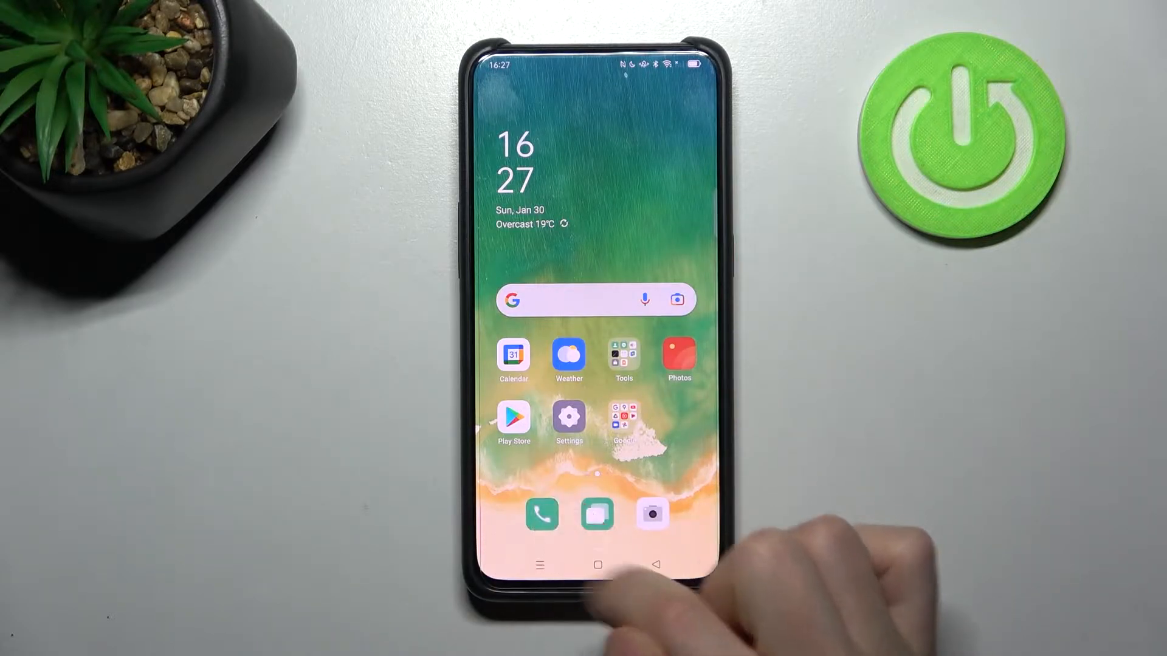
- Go from the Phone dialer's menu to the Block & filter rules screen
click(542, 515)
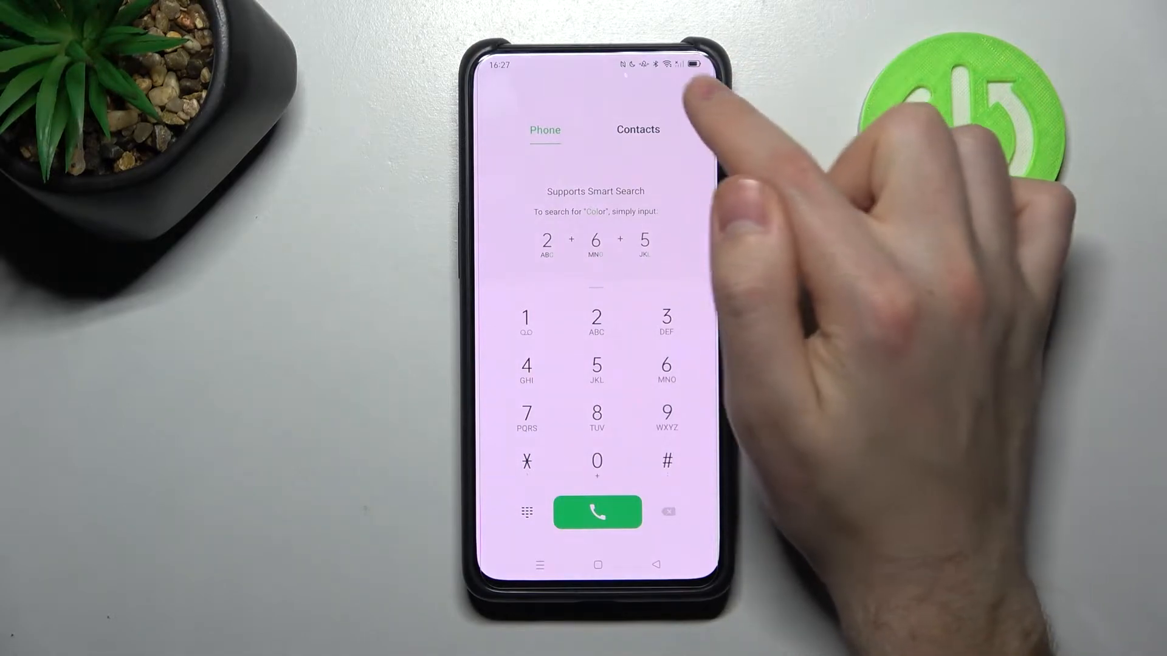
click(695, 98)
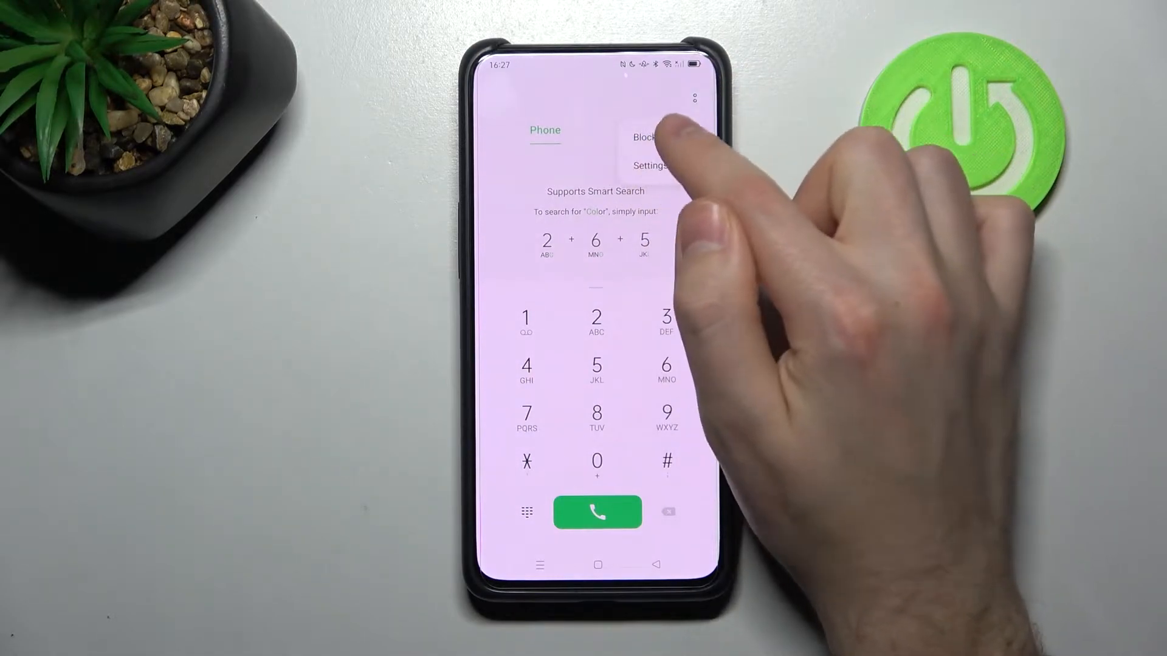
click(659, 136)
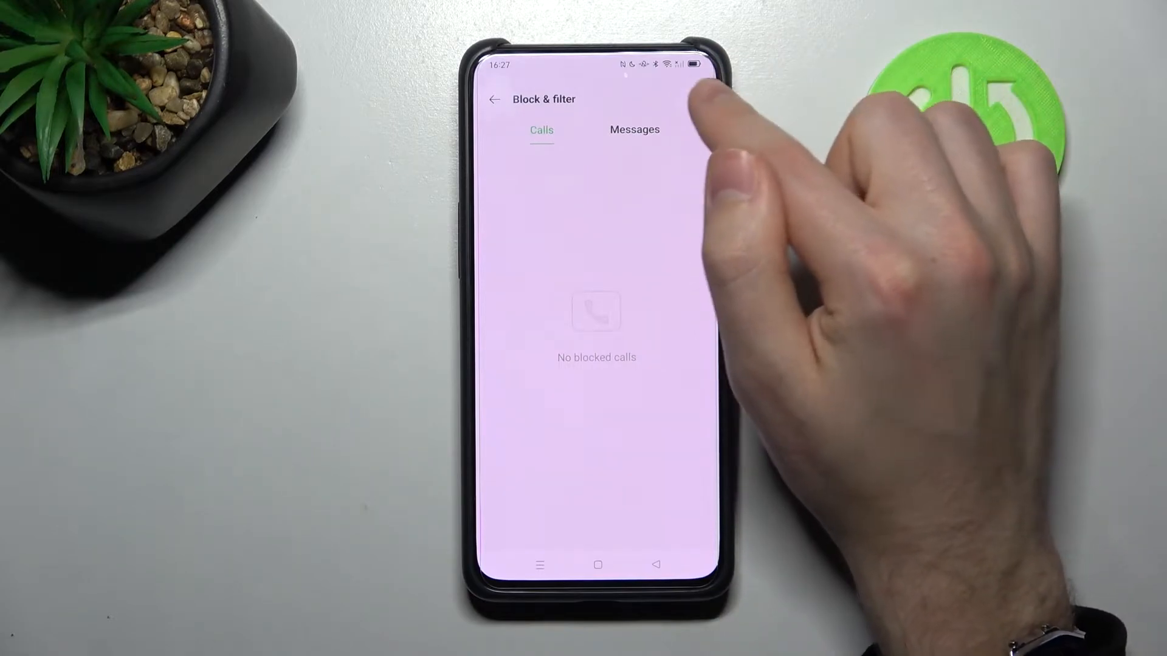
click(698, 98)
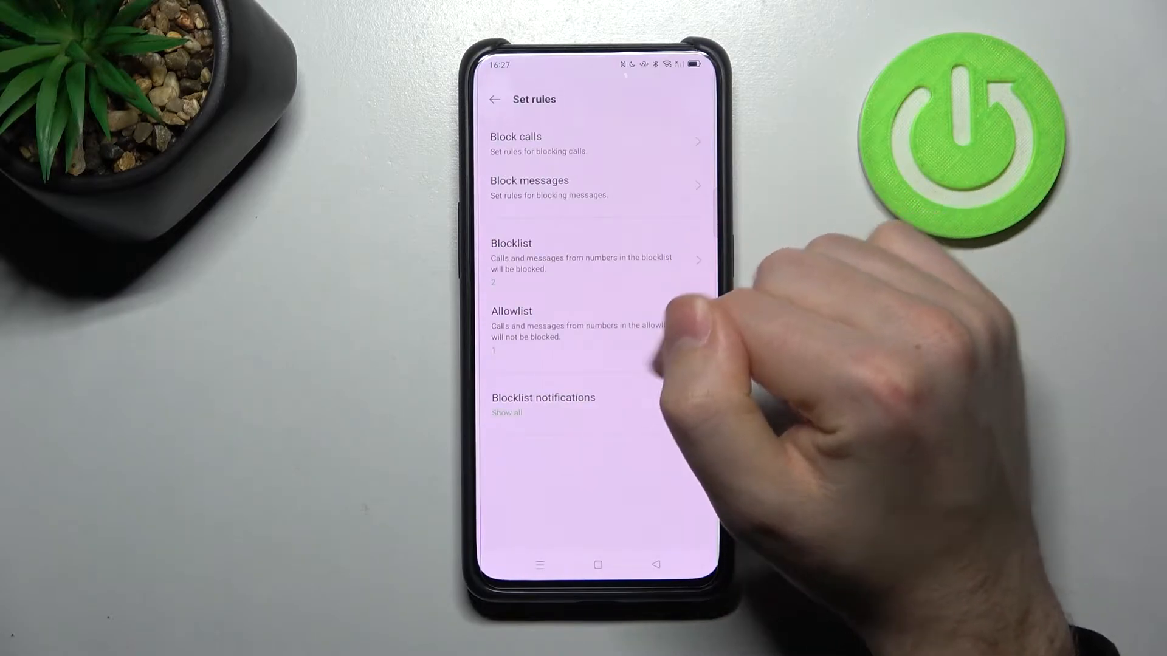
click(547, 255)
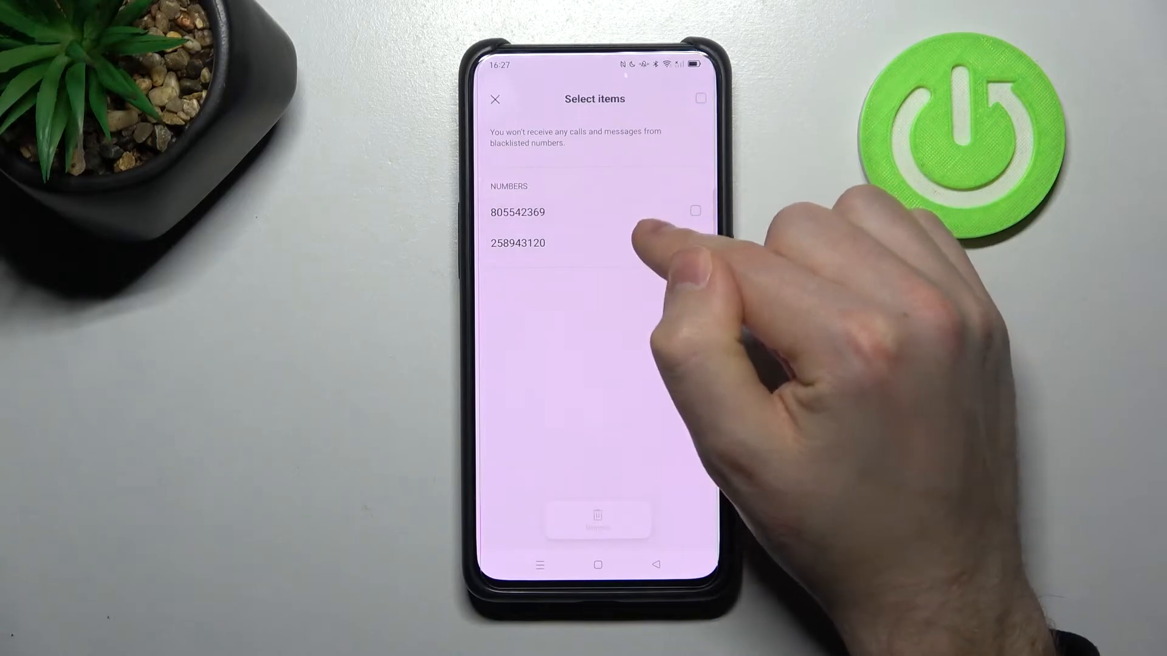
- Select both blocked numbers and confirm their removal so the Blocklist reads 'No numbers'
click(696, 241)
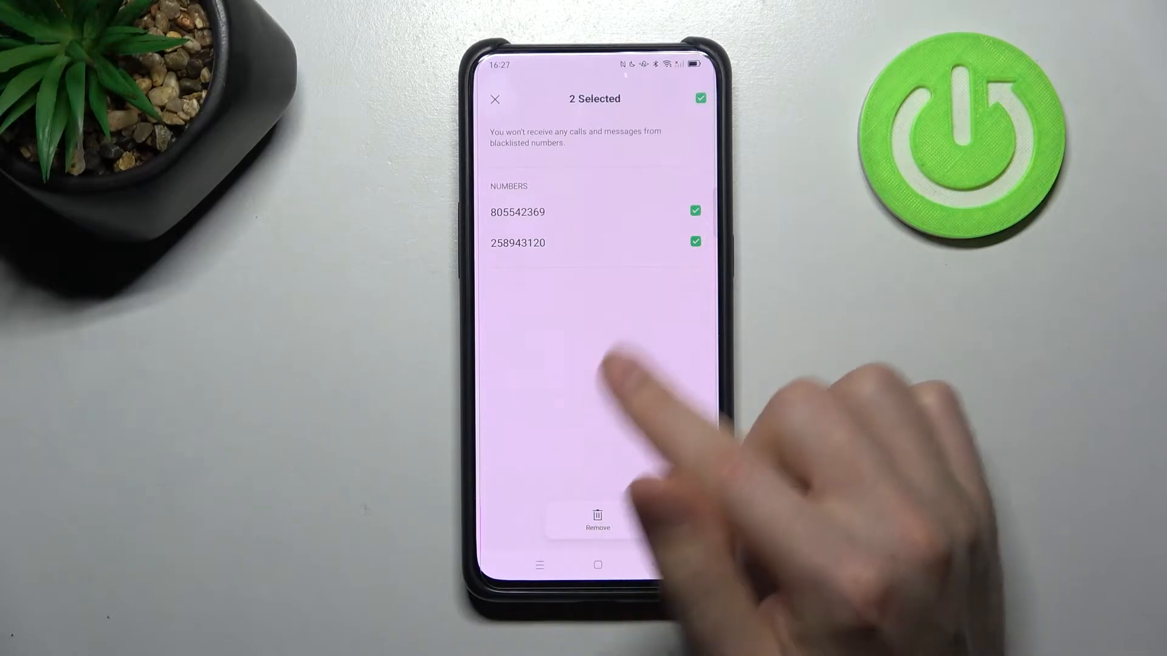
click(597, 520)
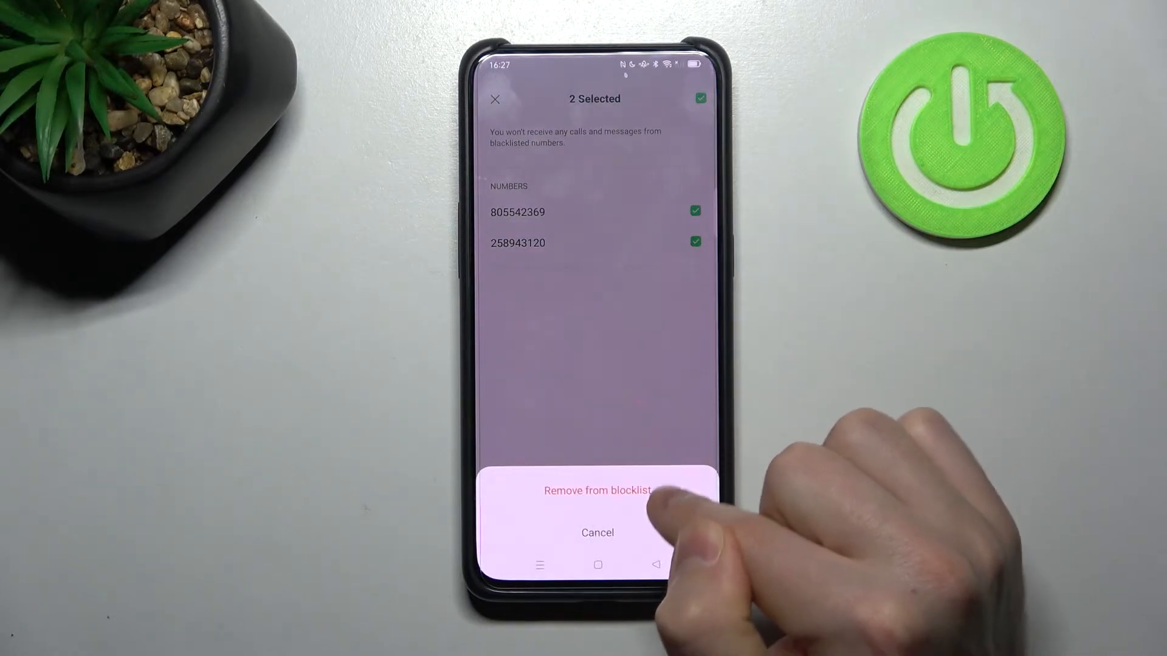
click(689, 489)
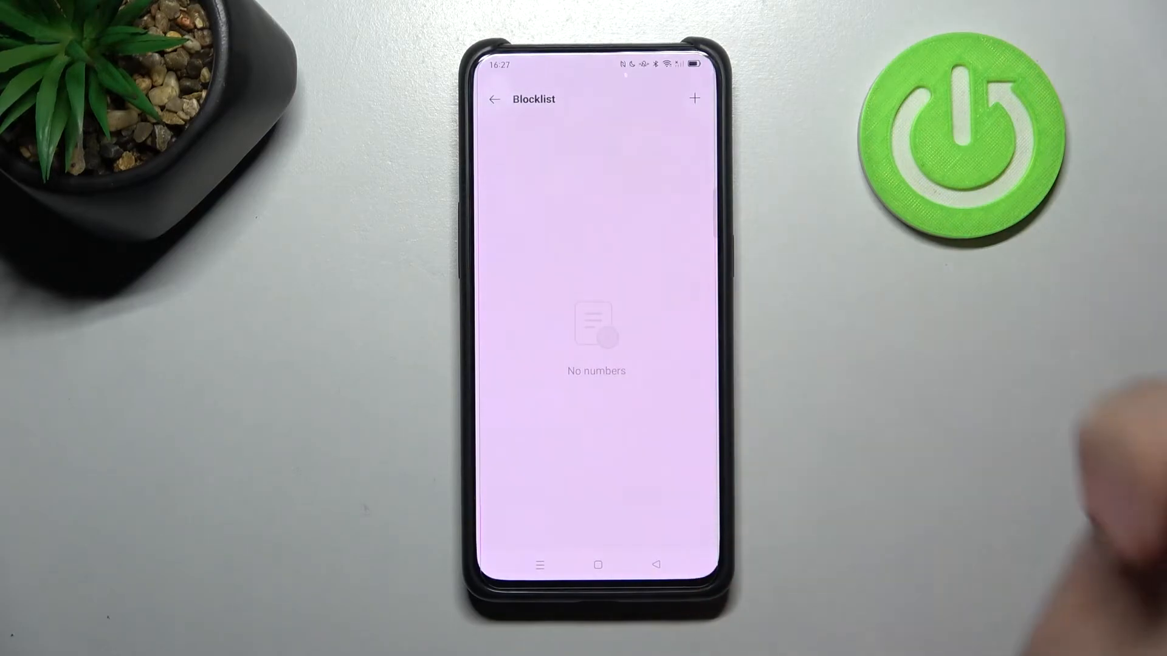